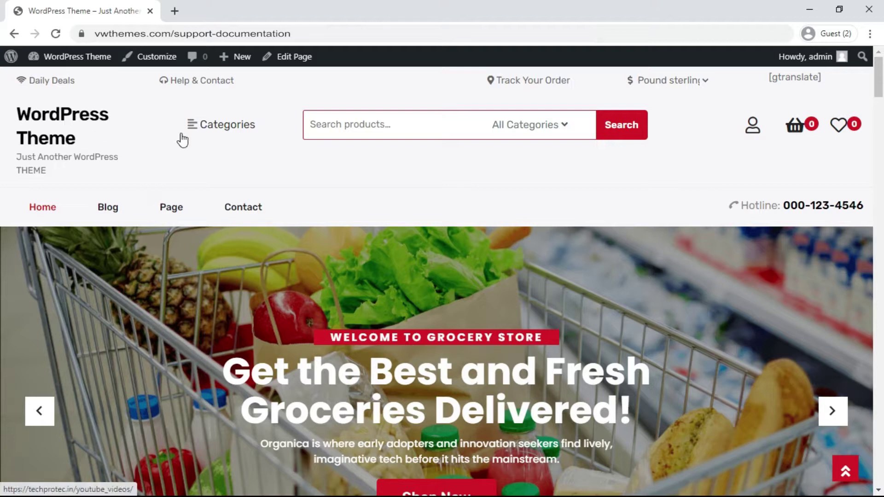
# - Bring up Site Identity in the Customizer, showing title 'WordPress Theme' and its tagline
pyautogui.click(157, 57)
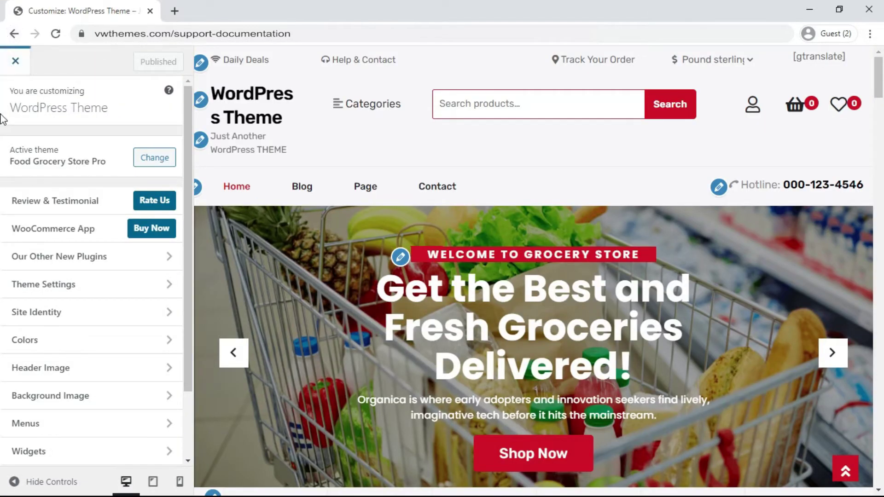
pyautogui.click(26, 322)
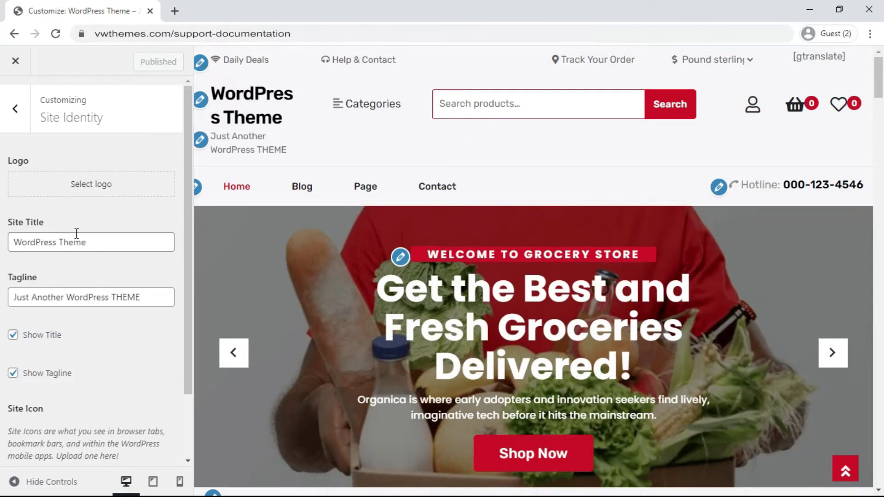
# - Replace the site title 'WordPress Theme' with 'Food Grocery'
pyautogui.click(96, 241)
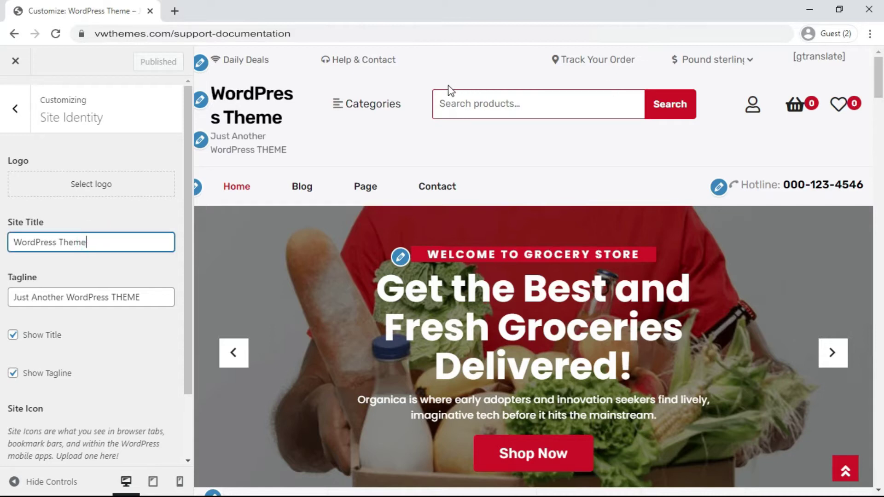
pyautogui.click(131, 237)
pyautogui.press('BackSpace')
pyautogui.press('BackSpace')
pyautogui.press('BackSpace')
pyautogui.press('BackSpace')
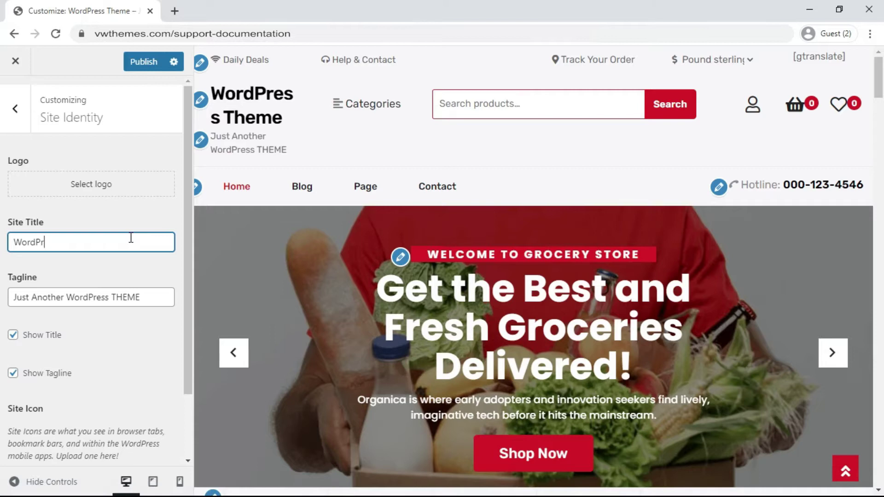
pyautogui.press('BackSpace')
pyautogui.press('BackSpace')
pyautogui.press('BackSpace')
pyautogui.press('BackSpace')
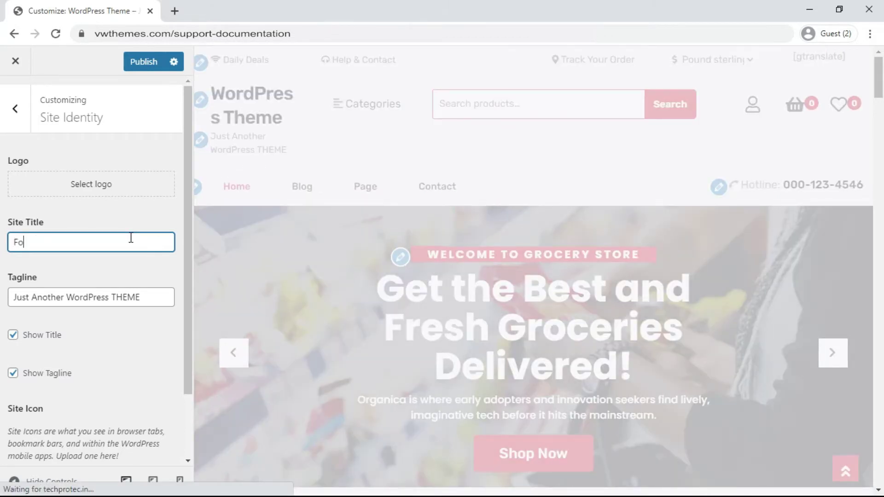
pyautogui.write('Food Grocery')
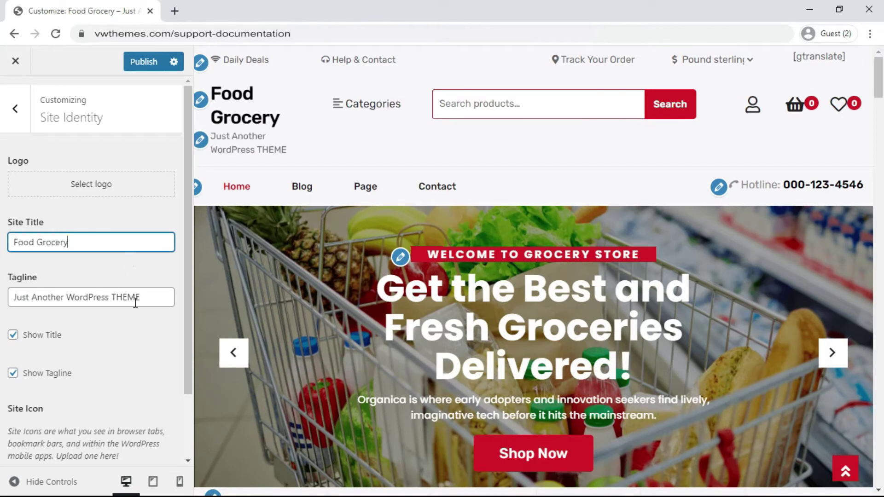
# - Clear the old tagline 'Just Another WordPress THEME'
pyautogui.click(150, 301)
pyautogui.press('BackSpace')
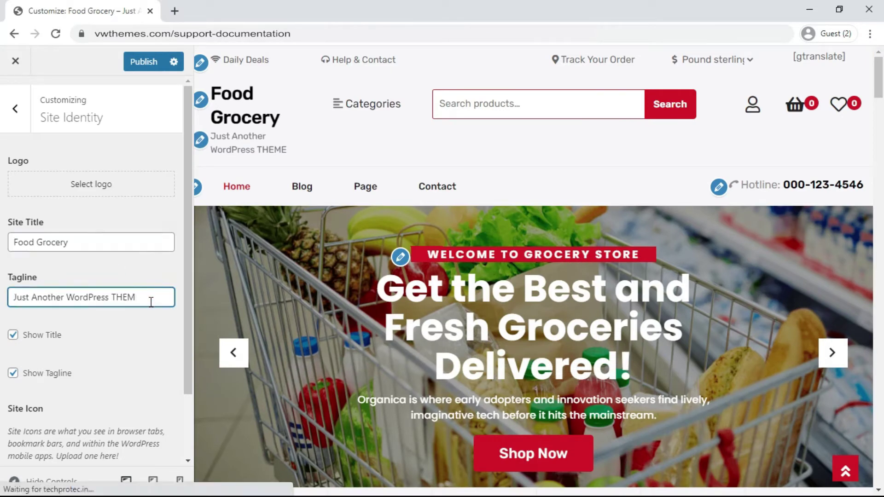
pyautogui.press('BackSpace')
pyautogui.press('BackSpace')
pyautogui.press('BackSpace')
pyautogui.press('BackSpace')
pyautogui.press('BackSpace')
pyautogui.press('BackSpace')
pyautogui.press('BackSpace')
pyautogui.press('BackSpace')
pyautogui.press('BackSpace')
pyautogui.press('BackSpace')
pyautogui.press('BackSpace')
pyautogui.press('BackSpace')
pyautogui.press('BackSpace')
pyautogui.press('BackSpace')
pyautogui.press('BackSpace')
pyautogui.press('BackSpace')
pyautogui.press('BackSpace')
pyautogui.press('BackSpace')
pyautogui.press('BackSpace')
pyautogui.press('BackSpace')
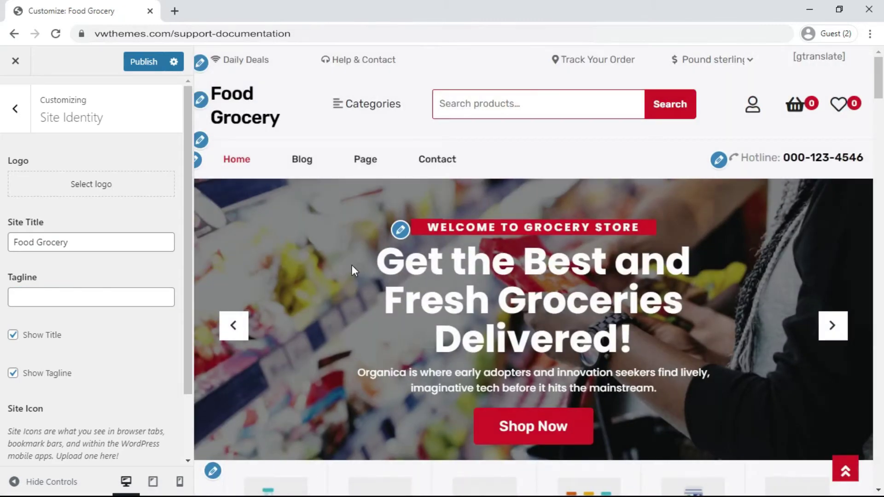
# - Enter 'Premium WordPress Theme' as the tagline beneath the Food Grocery title
pyautogui.click(122, 300)
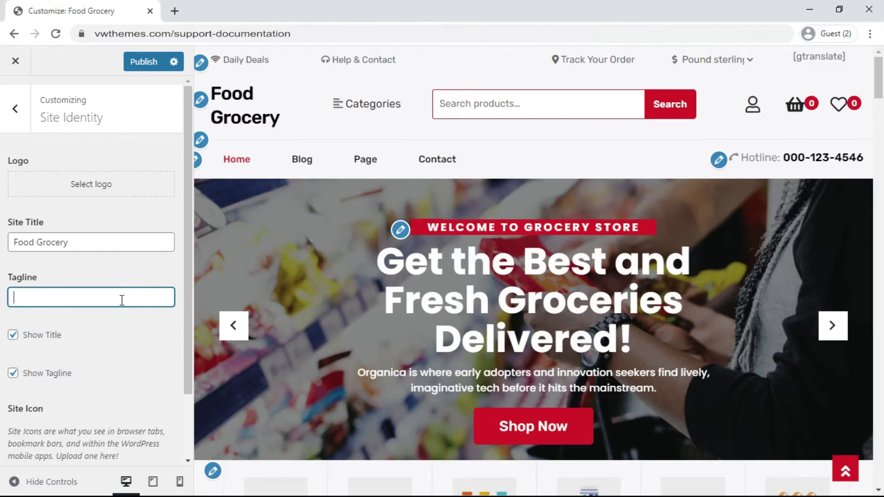
pyautogui.write('Premium')
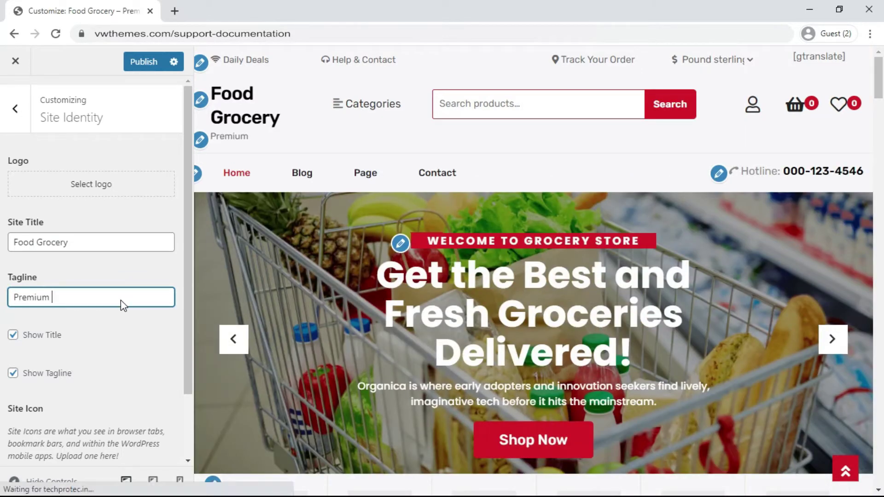
pyautogui.write(' WordPress')
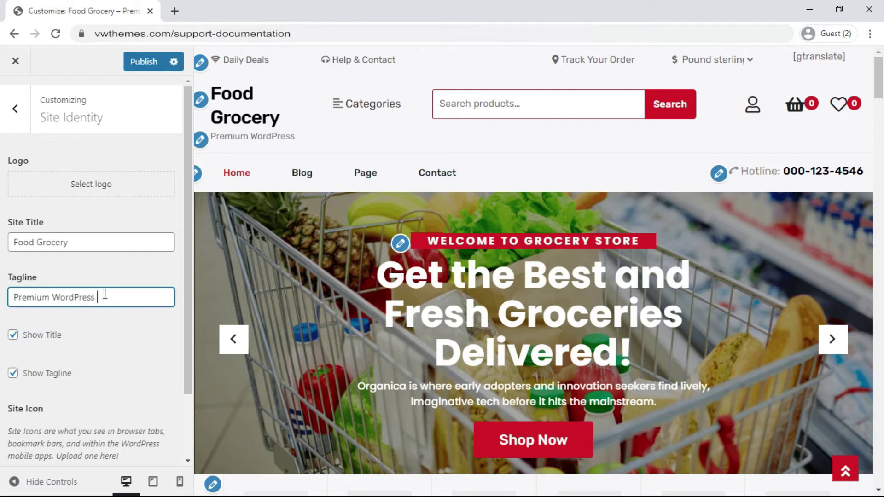
pyautogui.write(' Theme')
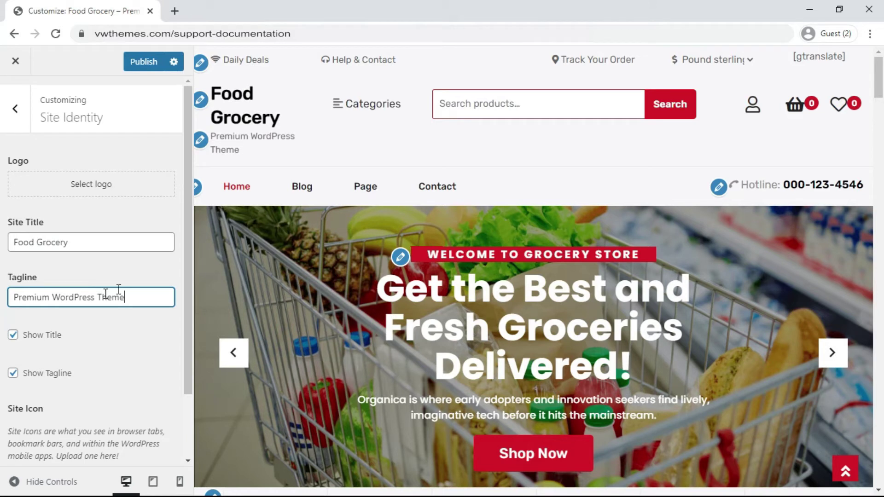
pyautogui.moveTo(189, 302)
pyautogui.mouseDown()
pyautogui.moveTo(189, 402)
pyautogui.moveTo(201, 295)
pyautogui.mouseUp()
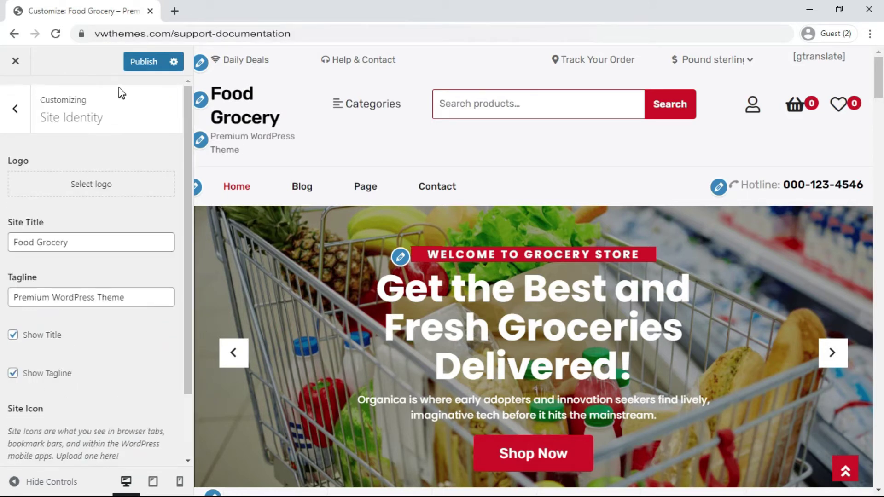
# - Publish the new title and tagline, then reopen the Customizer from the live site
pyautogui.click(139, 63)
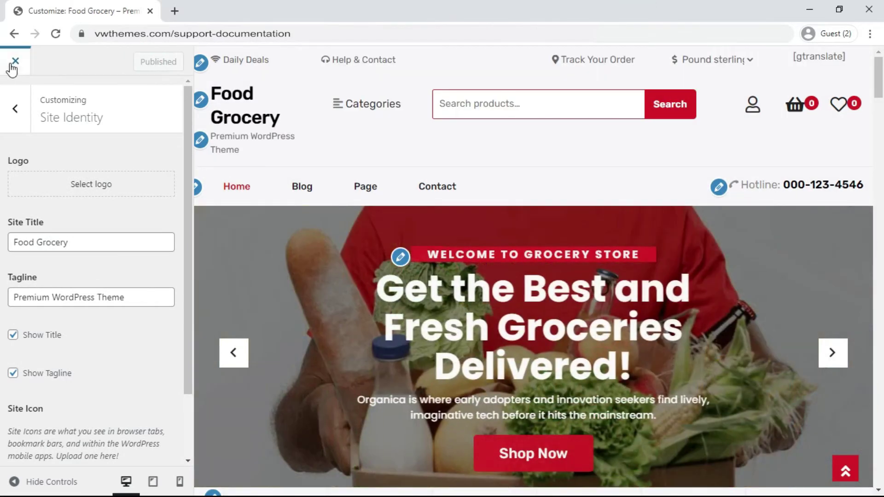
pyautogui.click(15, 62)
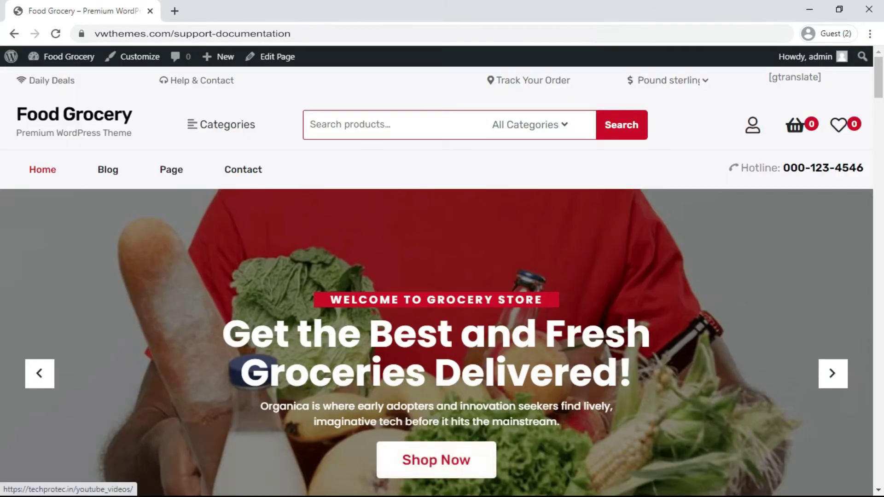
pyautogui.click(817, 8)
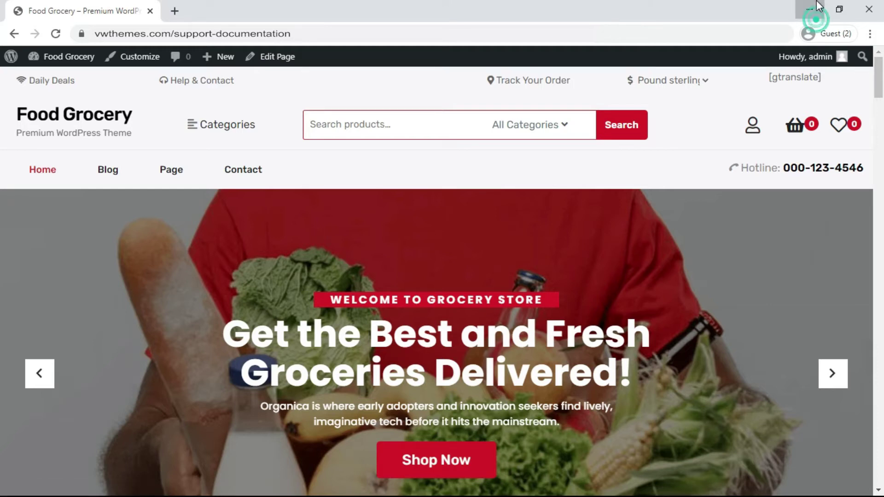
pyautogui.click(125, 66)
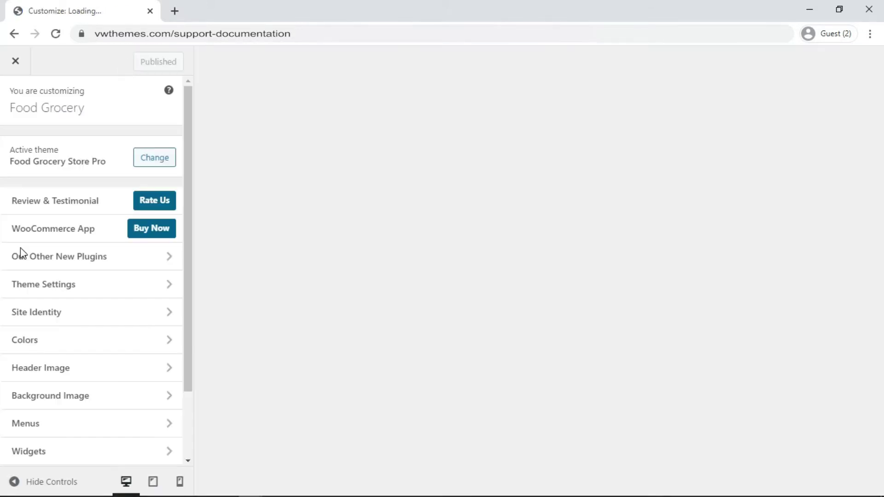
# - Go to Site Identity and open the Select logo picker, which suggests a 240×240 px image
pyautogui.click(34, 321)
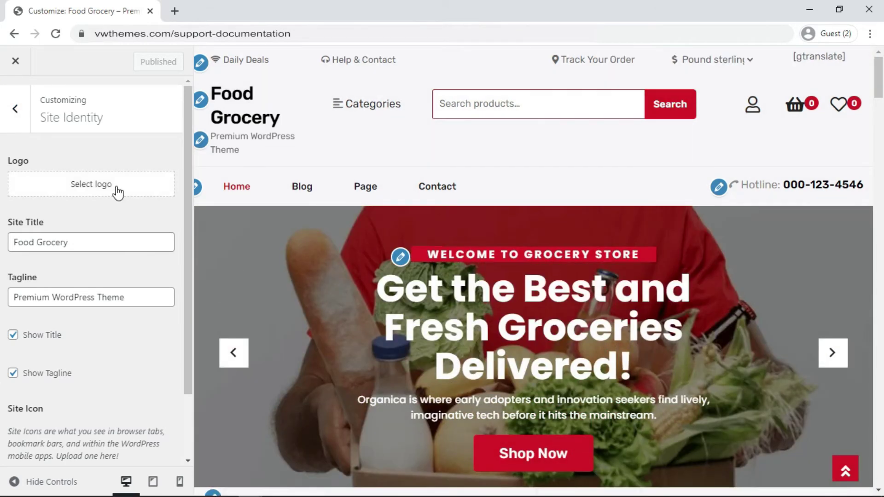
pyautogui.click(116, 186)
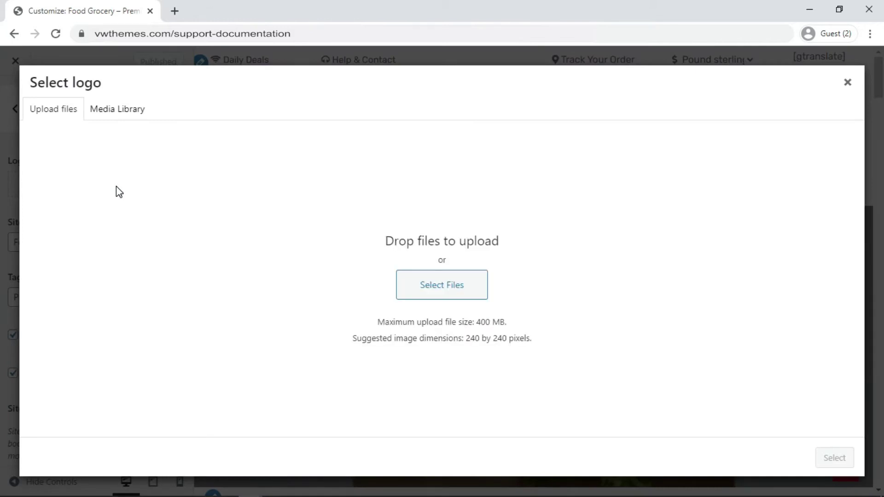
# - Upload the food grocery image from Downloads and select it as the logo
pyautogui.click(423, 295)
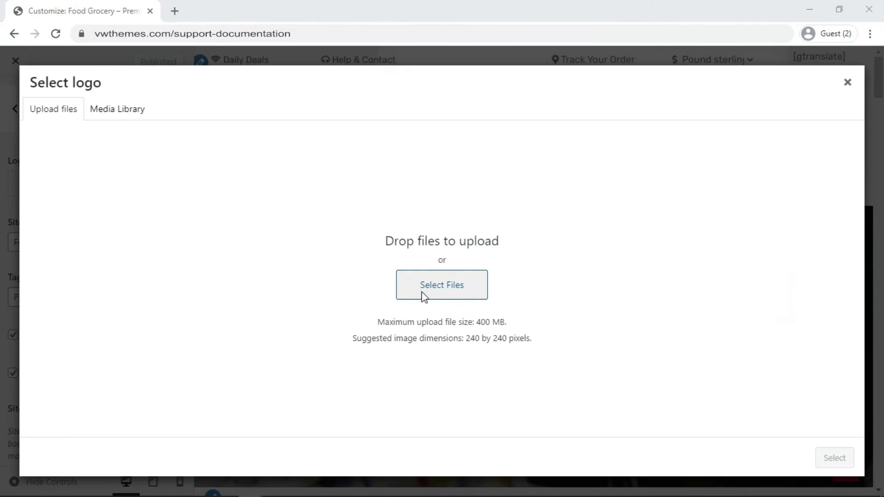
pyautogui.click(537, 159)
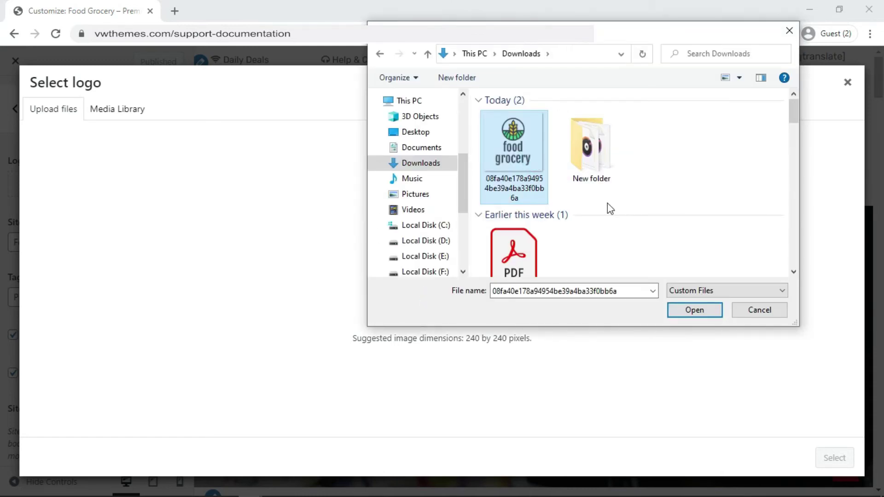
pyautogui.click(689, 313)
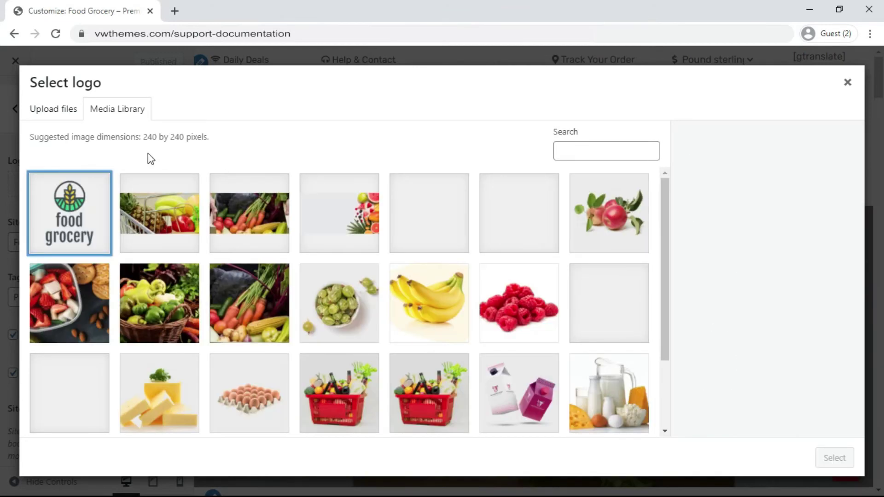
pyautogui.click(86, 205)
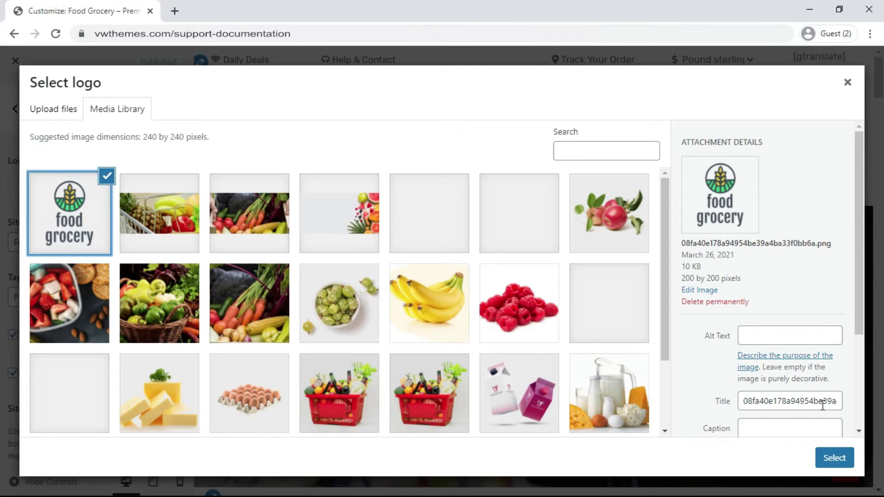
pyautogui.click(834, 459)
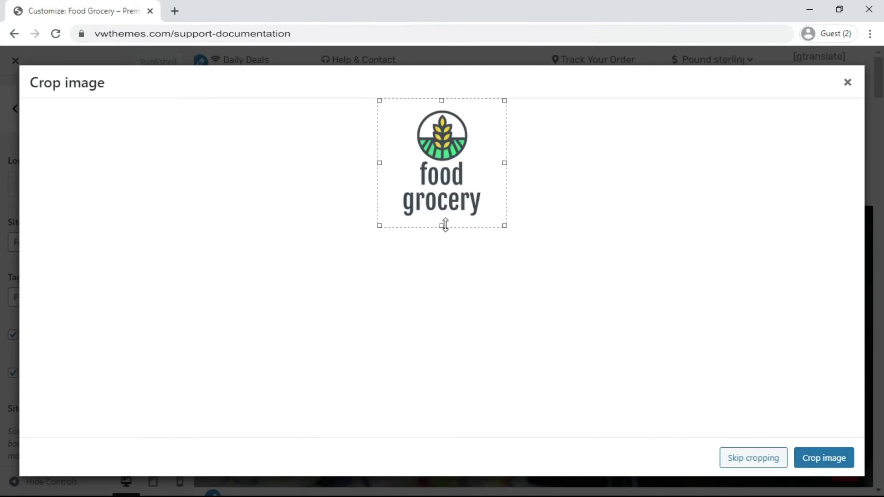
# - Trim a thin strip off the top of the food grocery image and apply the crop
pyautogui.moveTo(442, 224)
pyautogui.mouseDown()
pyautogui.moveTo(441, 202)
pyautogui.moveTo(442, 218)
pyautogui.mouseUp()
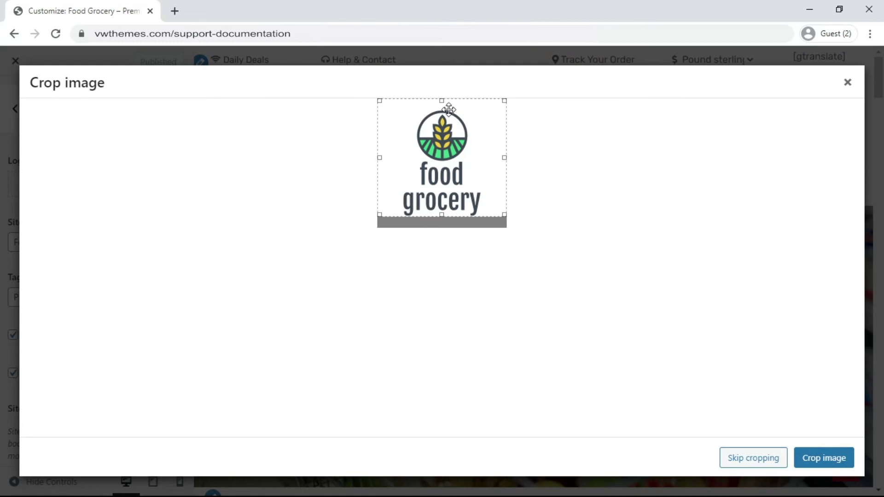
pyautogui.moveTo(444, 100); pyautogui.dragTo(442, 107)
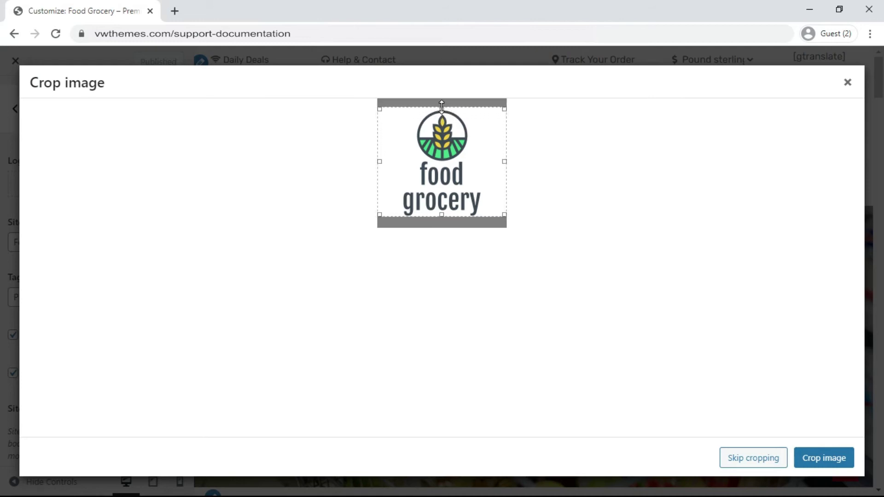
pyautogui.click(843, 459)
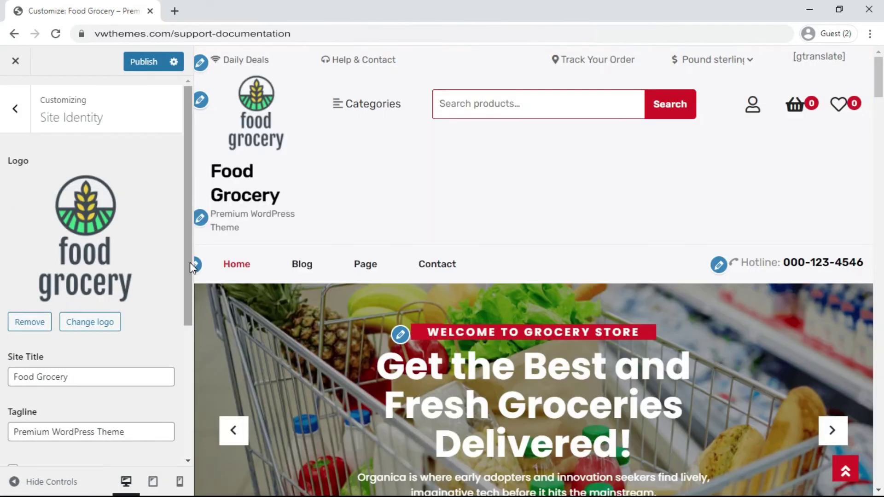
# - Turn off Show Title and Show Tagline, publish, and close the Customizer to the logo-only header
pyautogui.moveTo(189, 263); pyautogui.dragTo(185, 355)
pyautogui.scroll(-1, 48, 351)
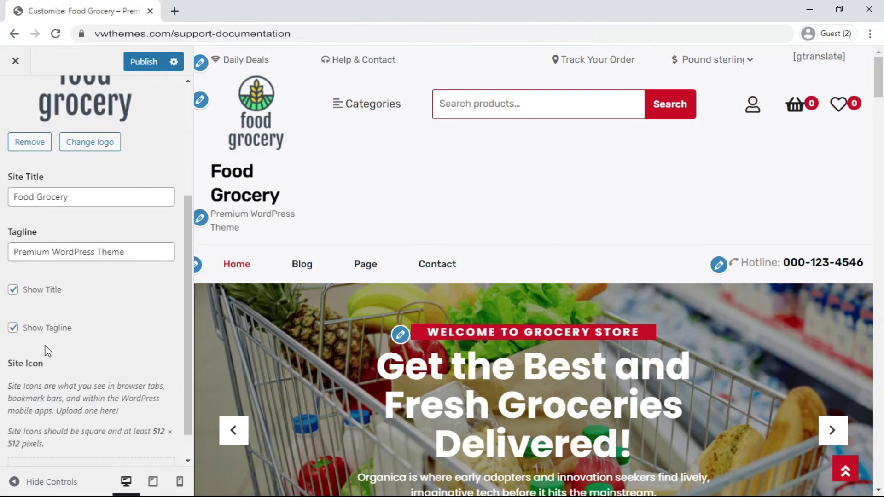
pyautogui.click(13, 290)
pyautogui.click(13, 329)
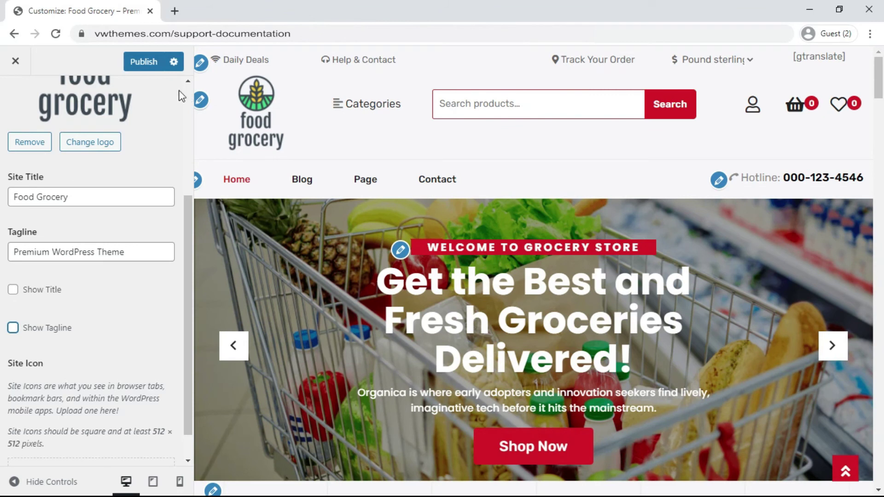
pyautogui.click(154, 65)
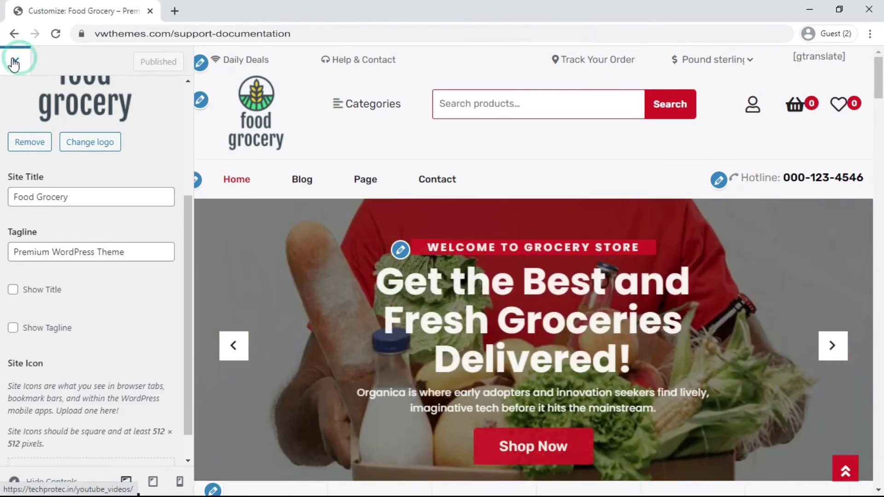
pyautogui.click(15, 62)
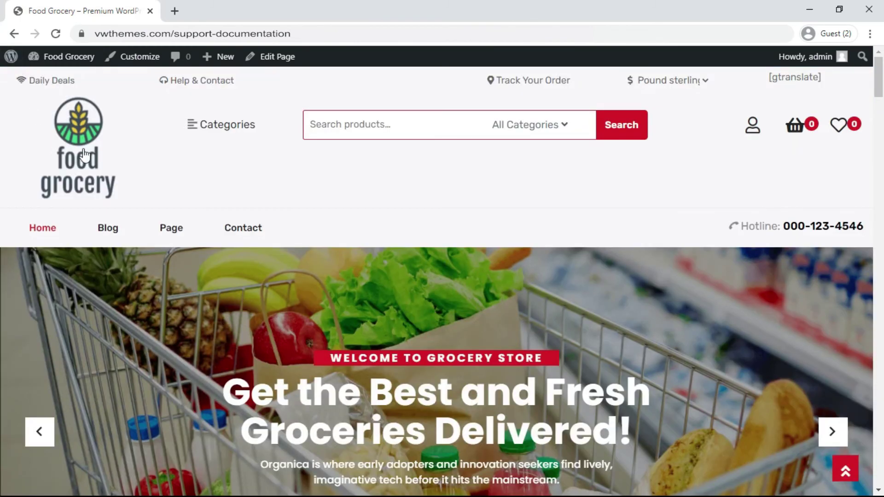
pyautogui.moveTo(881, 105); pyautogui.dragTo(881, 463)
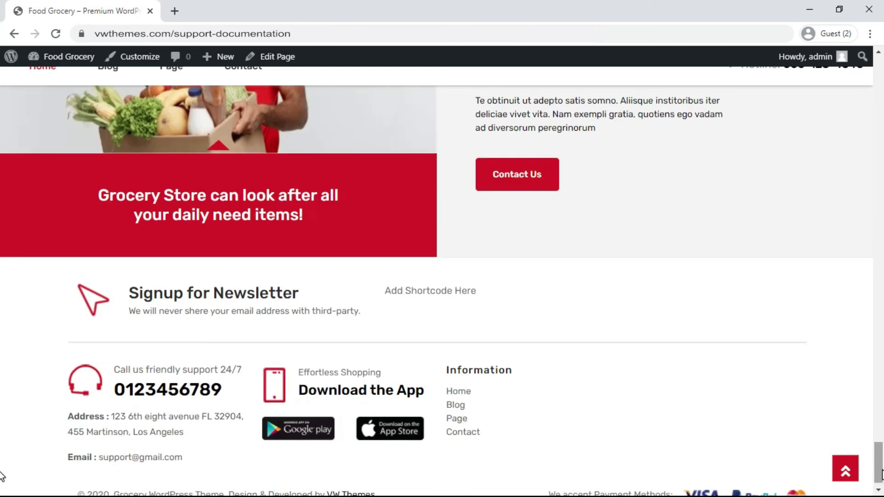